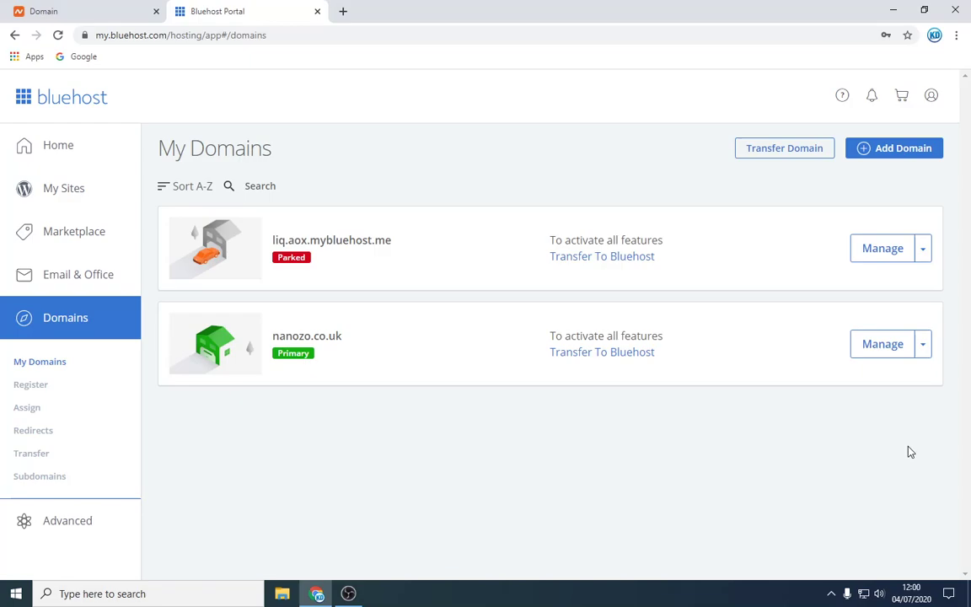
Highlight the nanozo.co.uk domain name text in Namecheap
drag(271, 336, 345, 342)
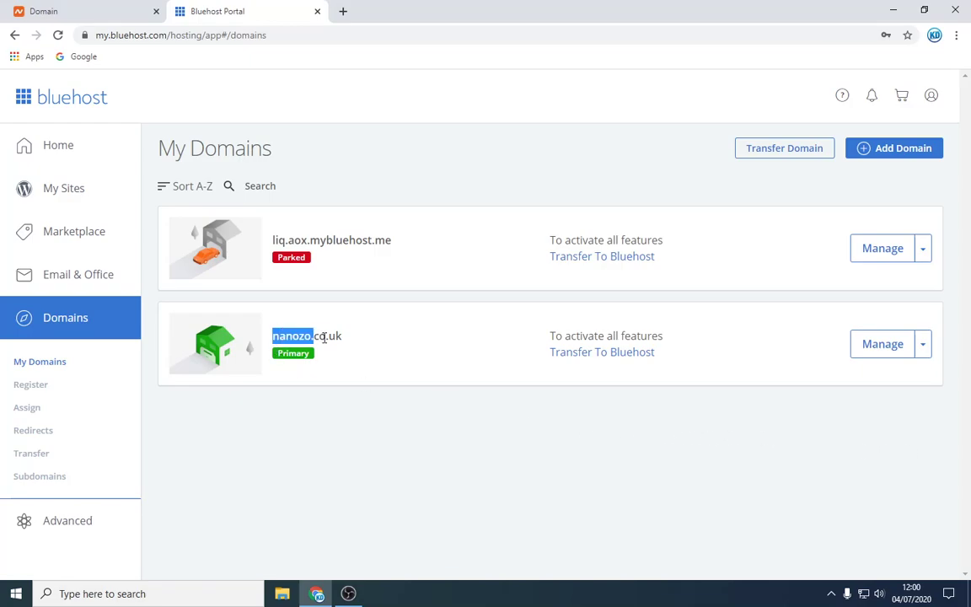
click(346, 341)
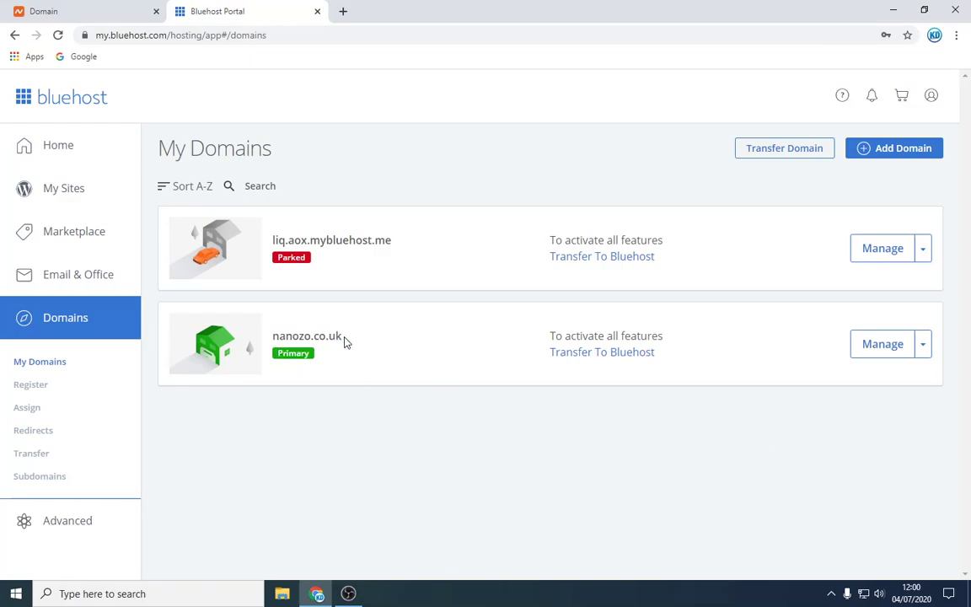
double_click(335, 336)
click(340, 333)
double_click(339, 334)
click(369, 335)
drag(274, 334, 340, 349)
click(340, 351)
Switch nanozo.co.uk's nameservers to Custom DNS and check the ns1.bluehost.com entry
click(89, 4)
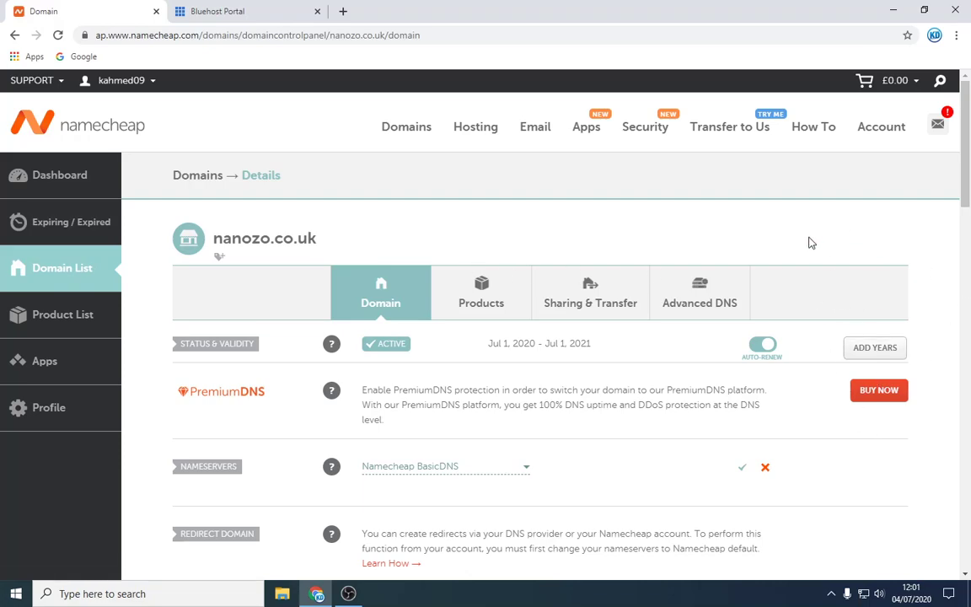
scroll(770, 285, down, 3)
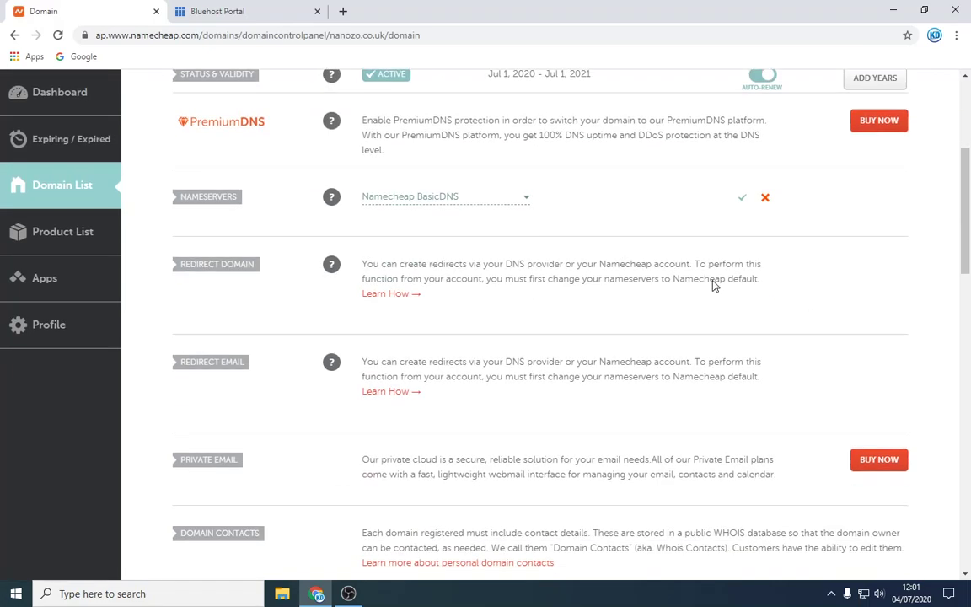
click(524, 199)
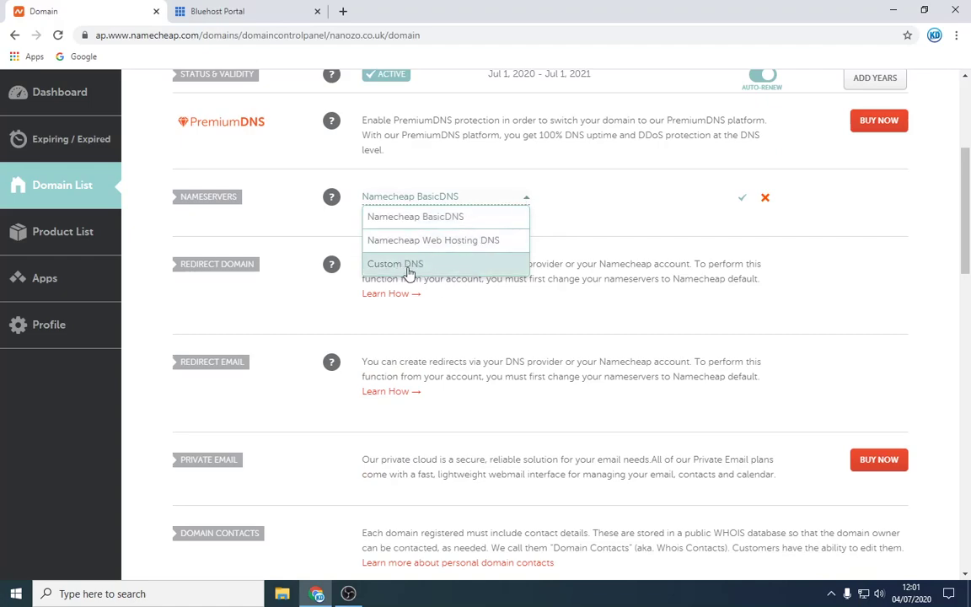
click(416, 273)
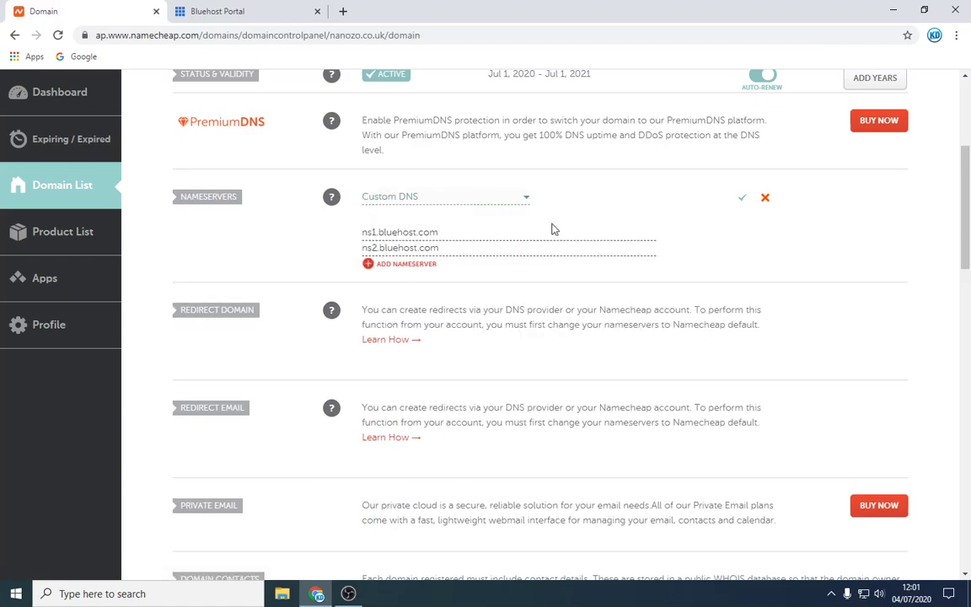
drag(459, 231, 360, 232)
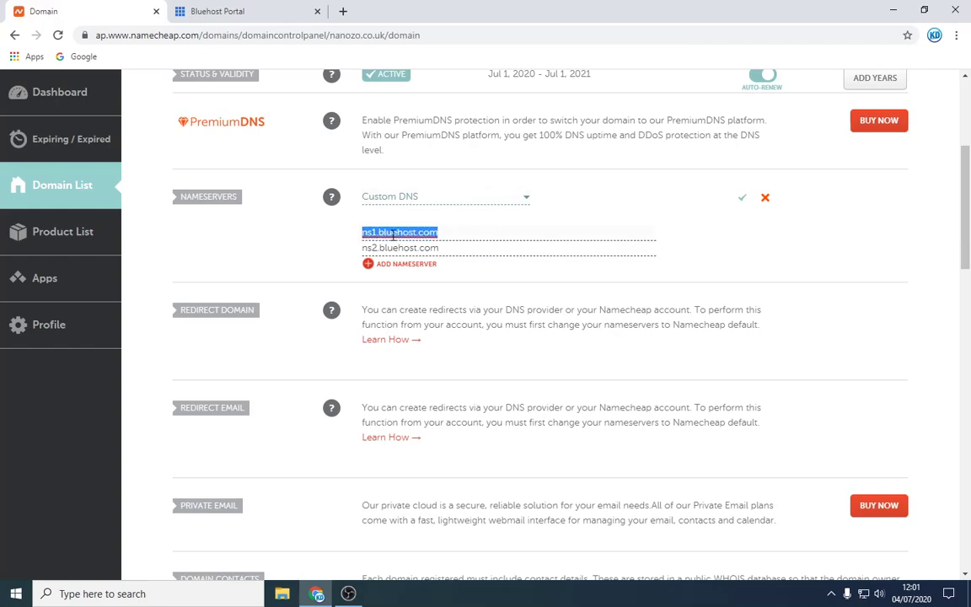
click(366, 235)
key(ctrl+a)
key(Right)
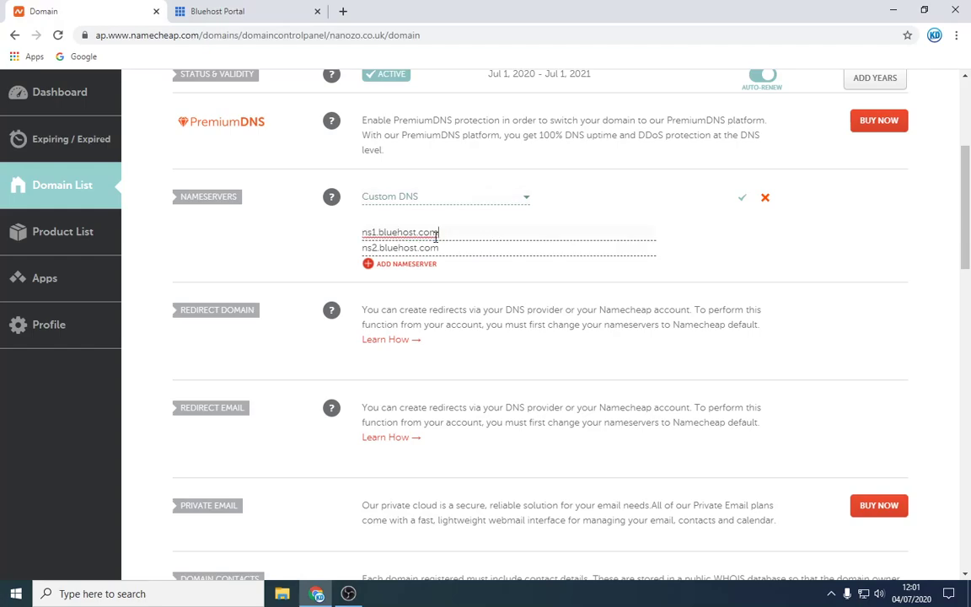
Google search 'bluehost domain servers' in a new tab
click(343, 12)
text(bl)
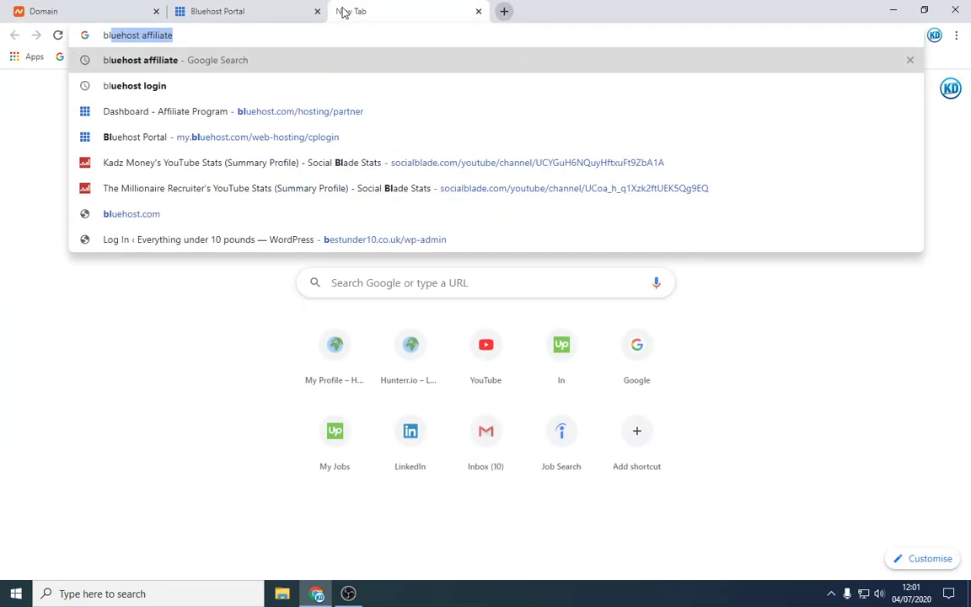
text(ue hopst domain)
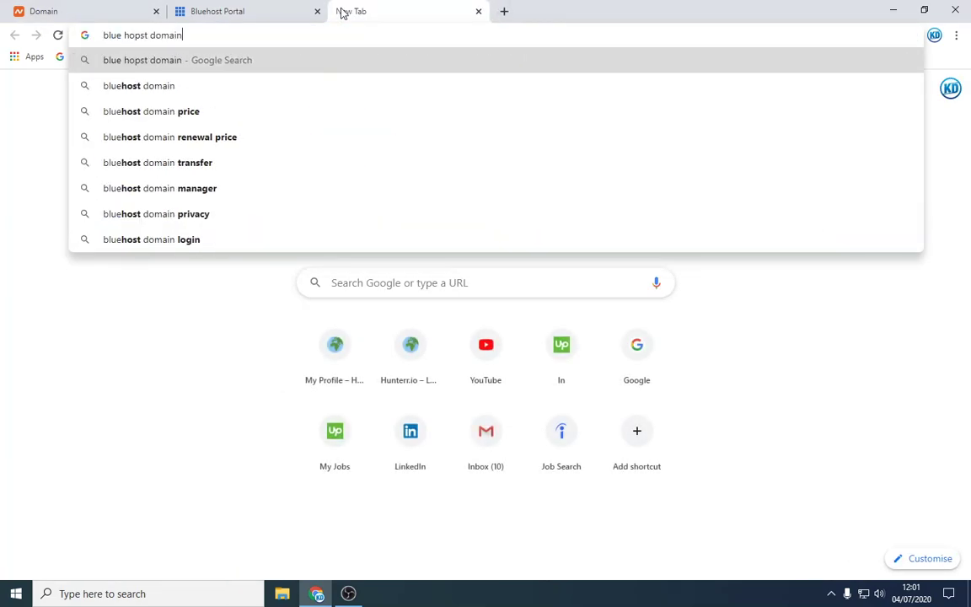
text( servies)
key(Return)
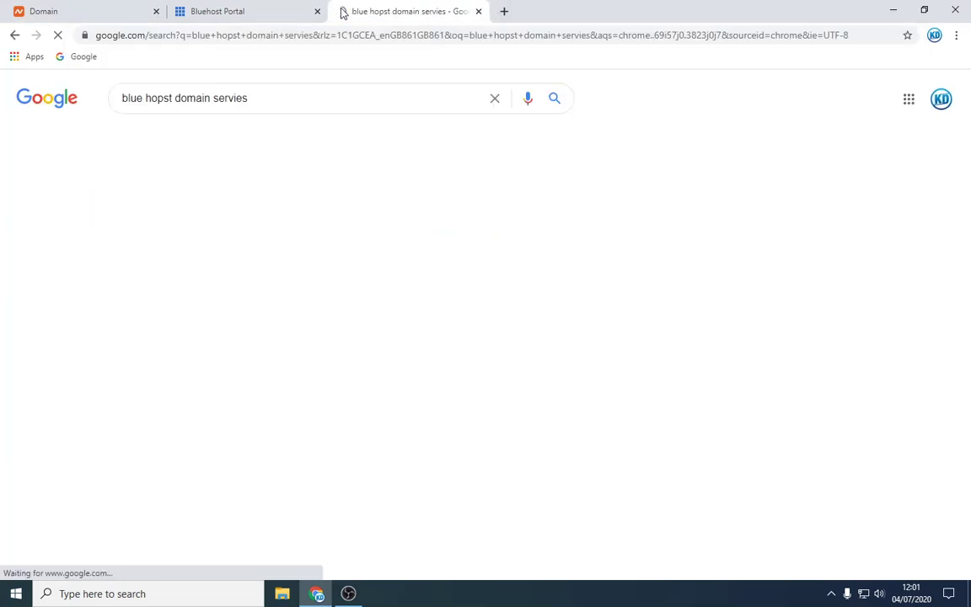
click(314, 196)
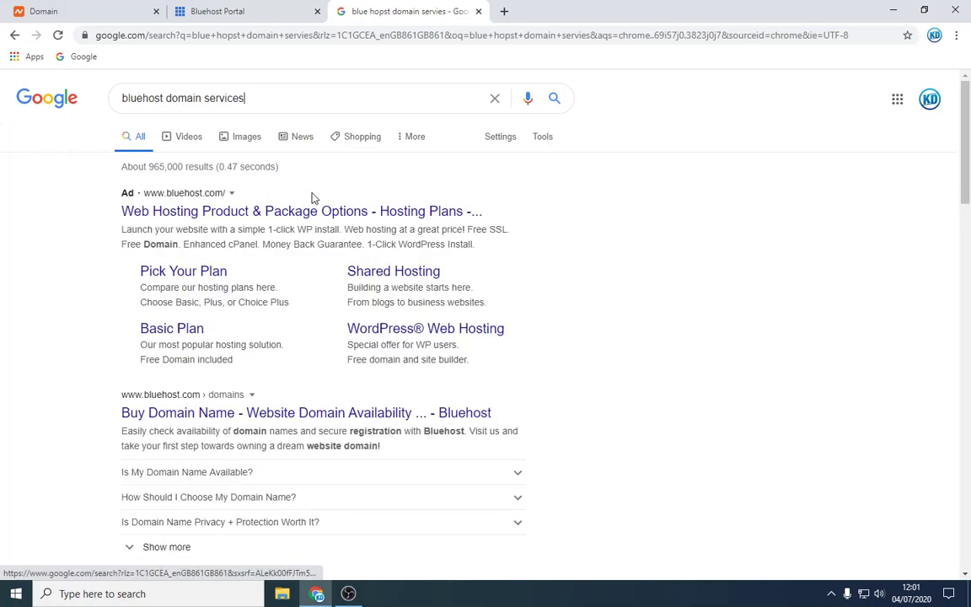
double_click(232, 98)
text(servers)
key(Return)
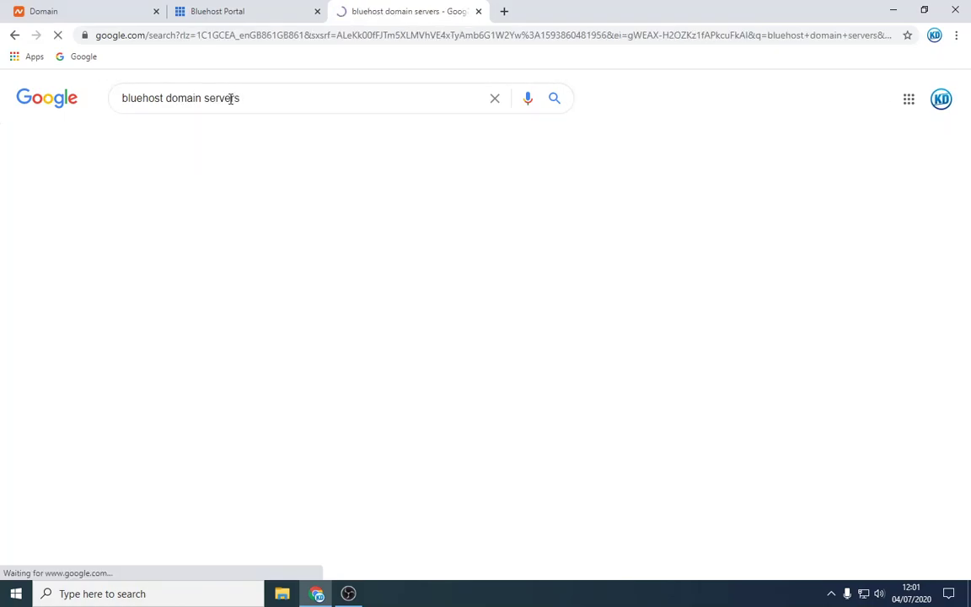
Copy ns2.bluehost.com from Bluehost's nameserver help page, then return to the Bluehost tab
scroll(324, 253, down, 2)
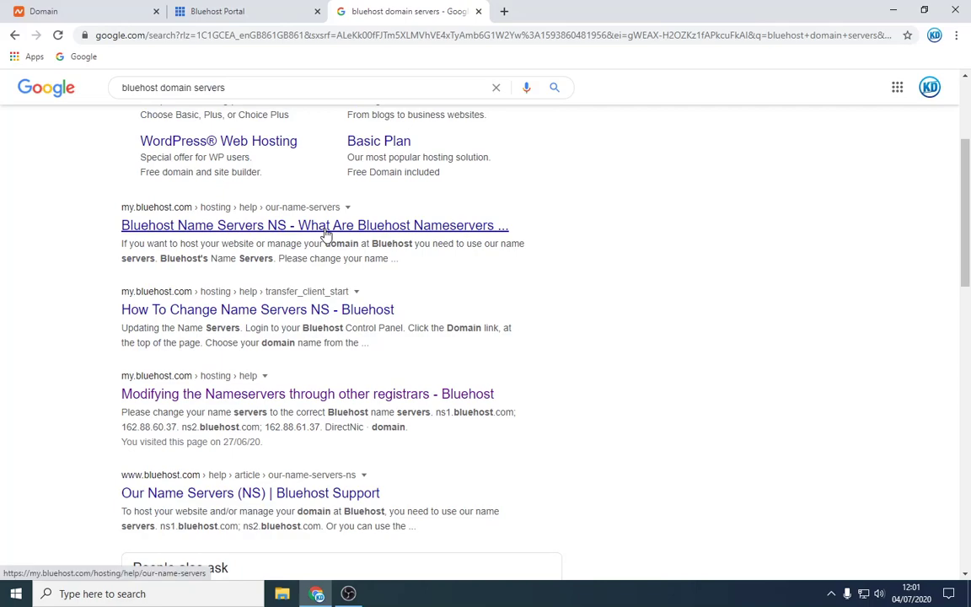
click(296, 396)
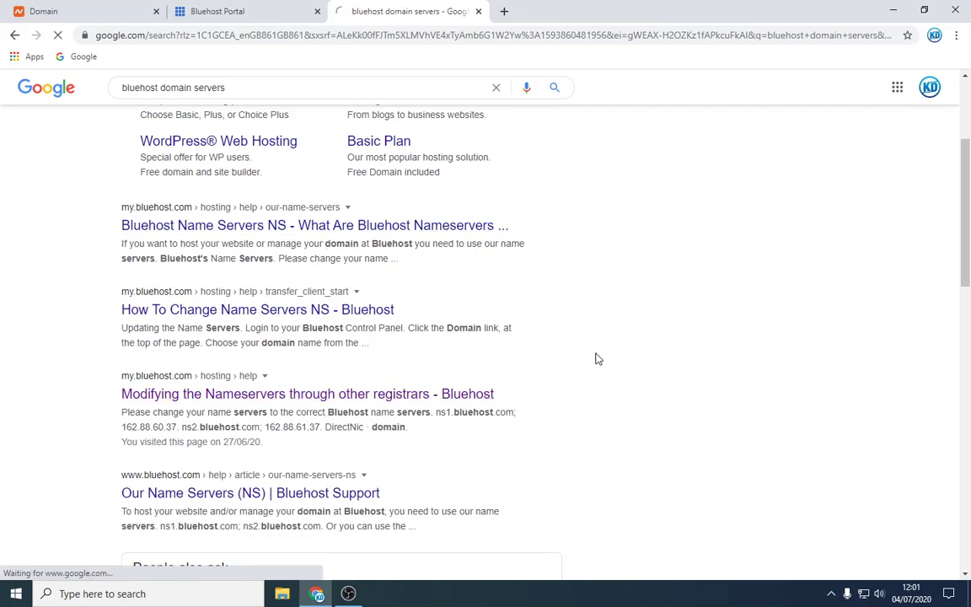
scroll(490, 320, down, 2)
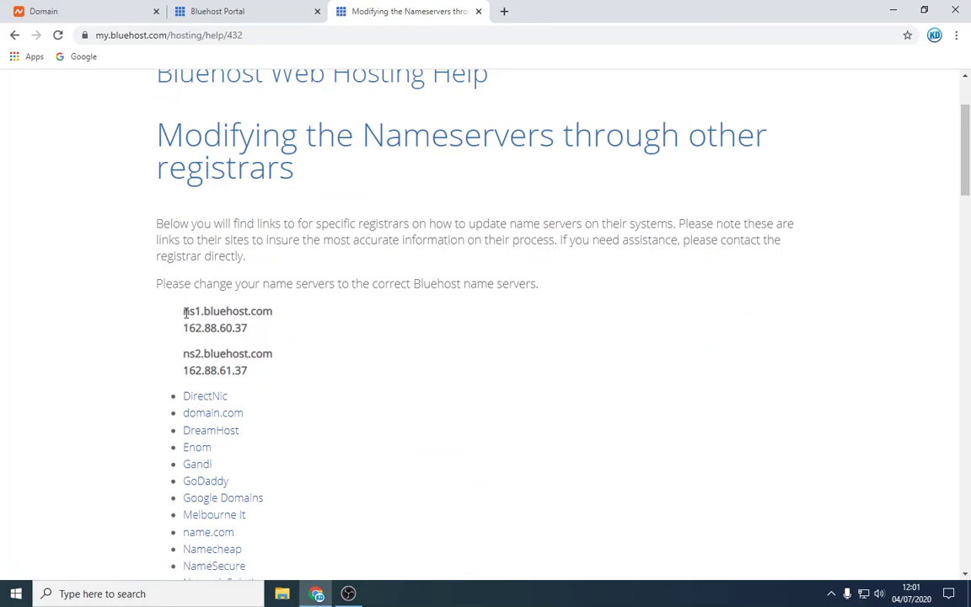
drag(184, 311, 278, 315)
click(186, 354)
drag(183, 353, 274, 354)
key(ctrl+c)
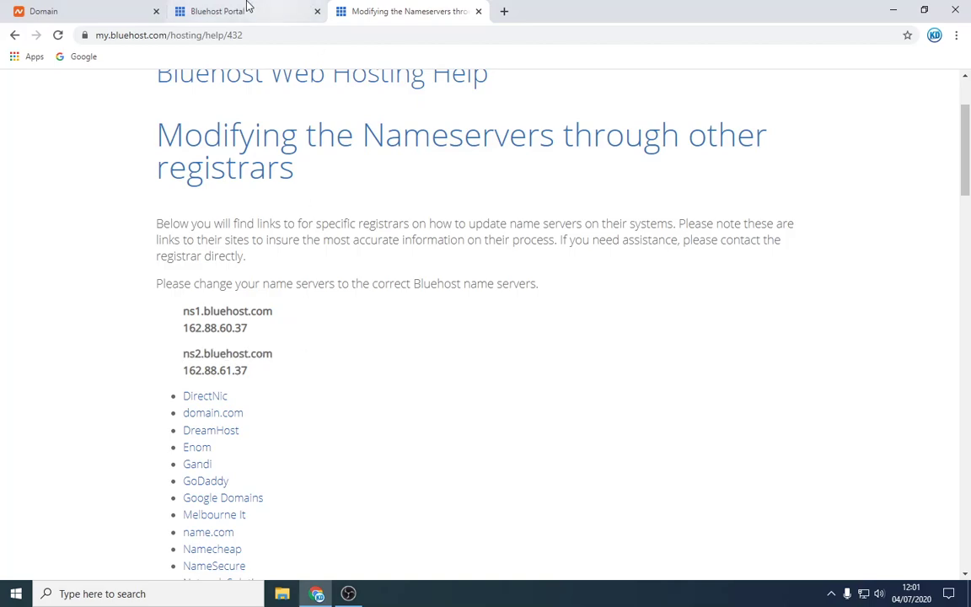
click(84, 11)
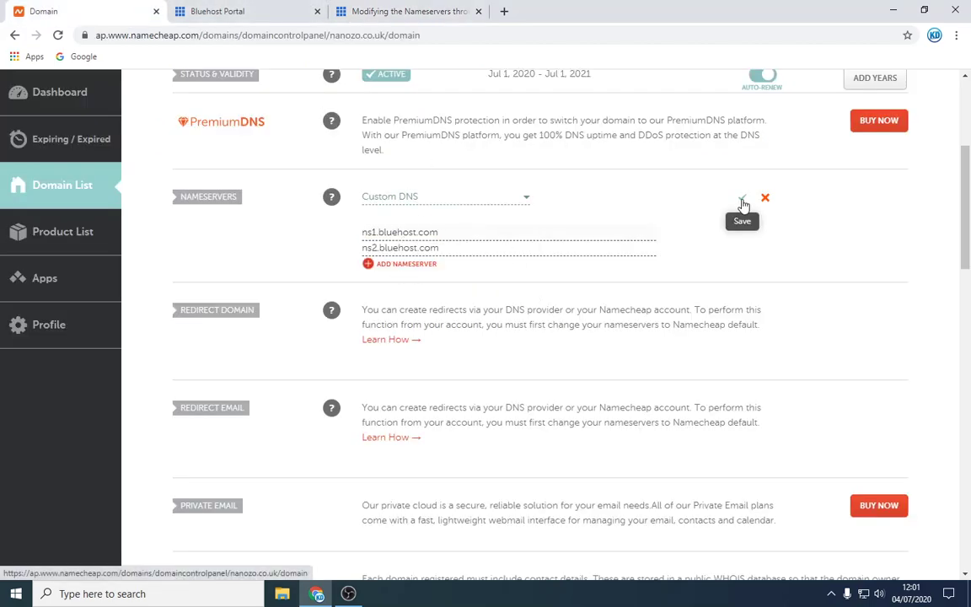
click(226, 10)
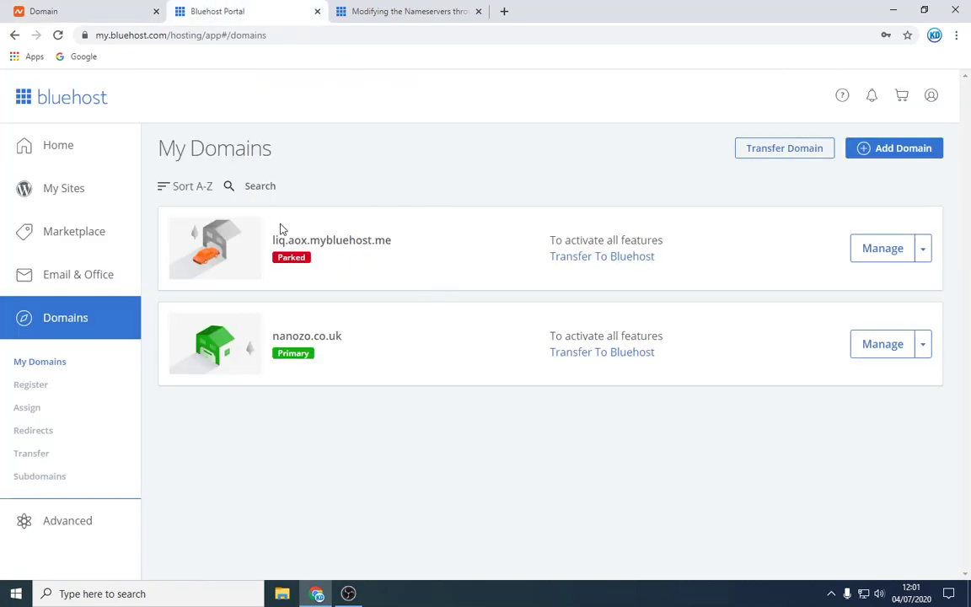
From Home, start a new WordPress site named 'Nanozo Recruitment'
click(79, 148)
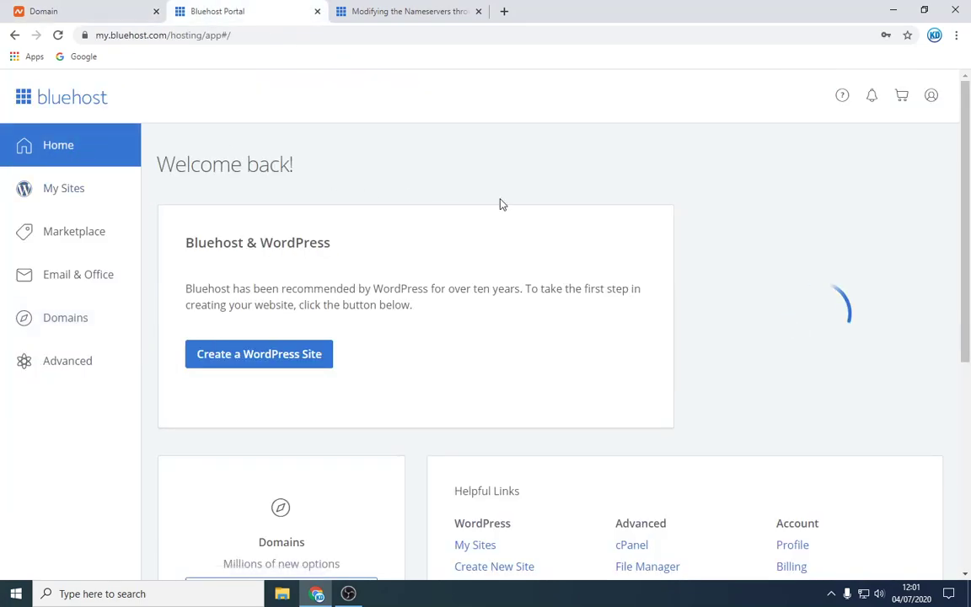
click(297, 356)
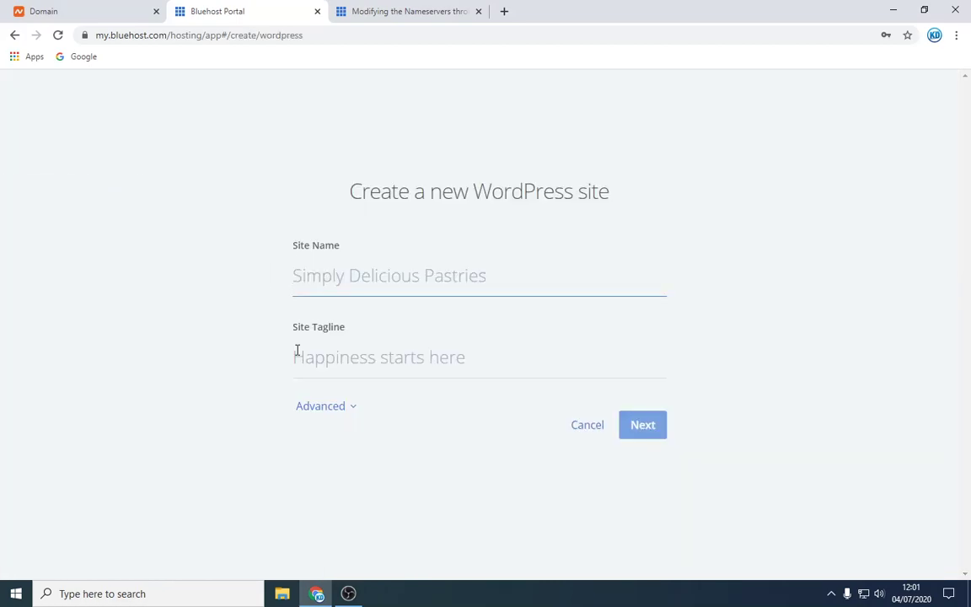
text(Nana)
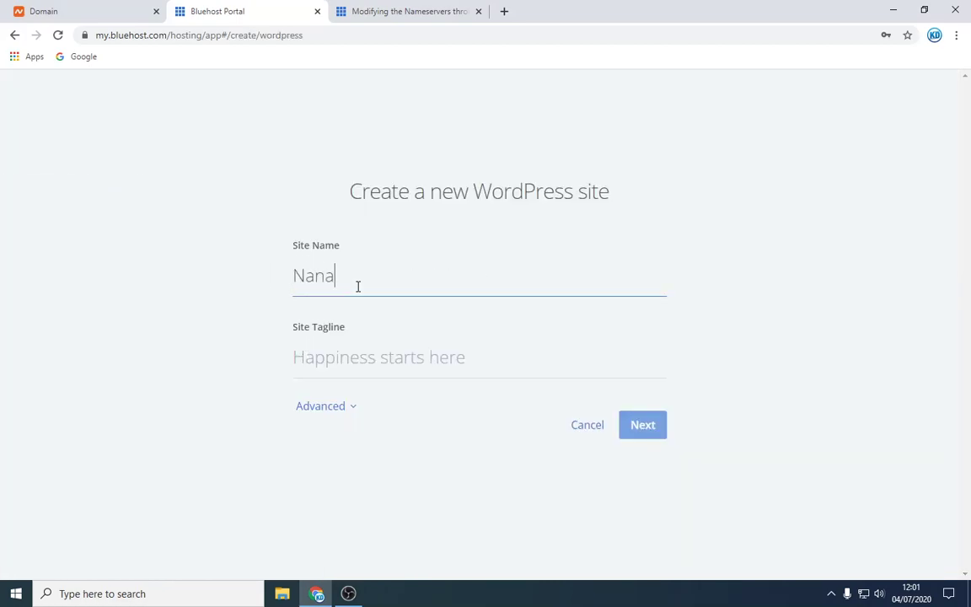
text(z)
key(BackSpace)
key(BackSpace)
text(oz)
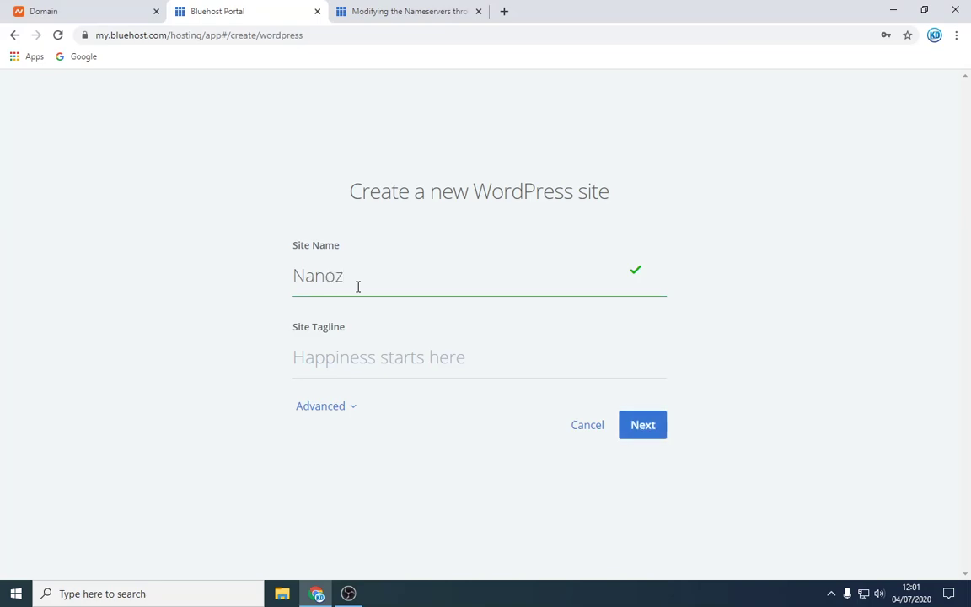
key(BackSpace)
key(BackSpace)
text(zo)
key(BackSpace)
key(BackSpace)
text(azo)
key(BackSpace)
key(BackSpace)
key(BackSpace)
text(oz)
text(o Recr)
text(uitment)
Enter the site tagline 'SEO Recruitment Agency'
key(Tab)
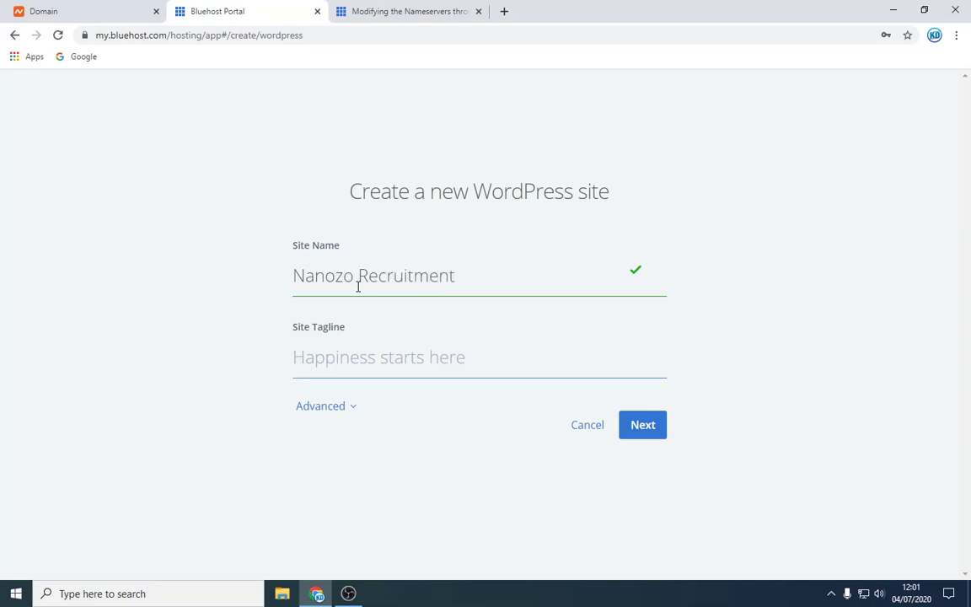
text(SEO R)
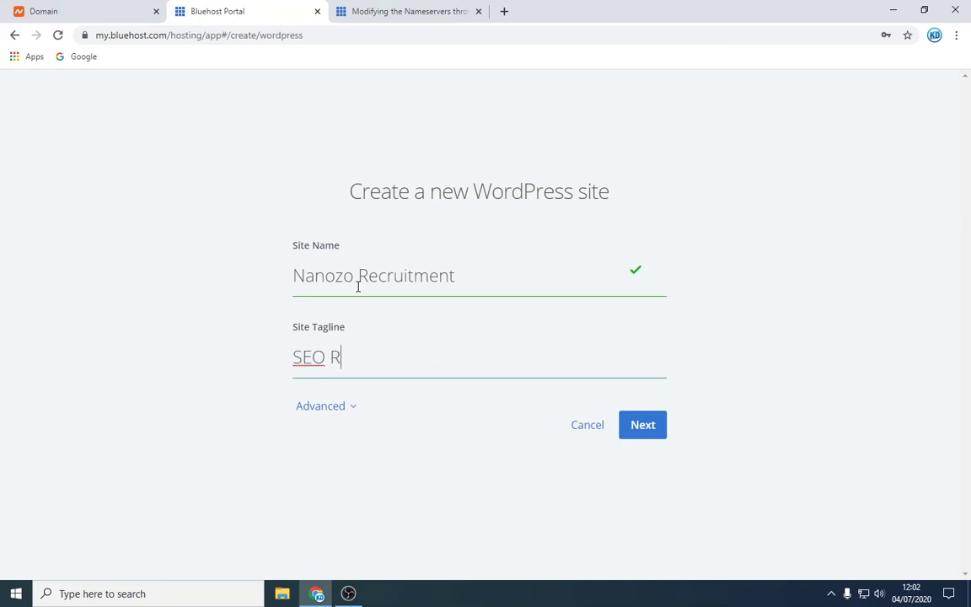
text(ecruitment AG)
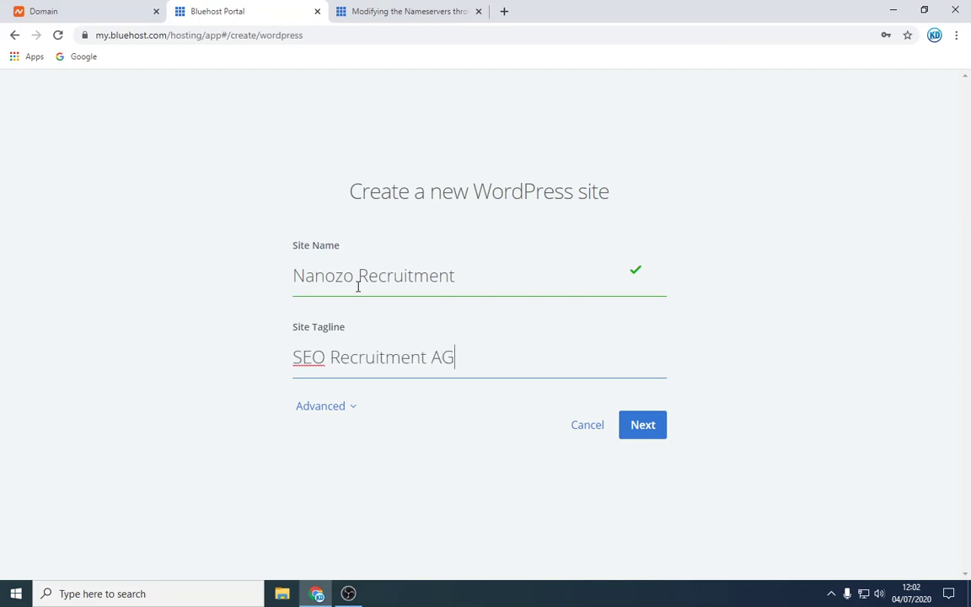
text(ency)
key(BackSpace)
key(BackSpace)
key(BackSpace)
key(BackSpace)
key(BackSpace)
Finish the tagline and install WordPress with WPForms, OptinMonster and MonsterInsights unticked
text(g)
text(ency)
click(641, 424)
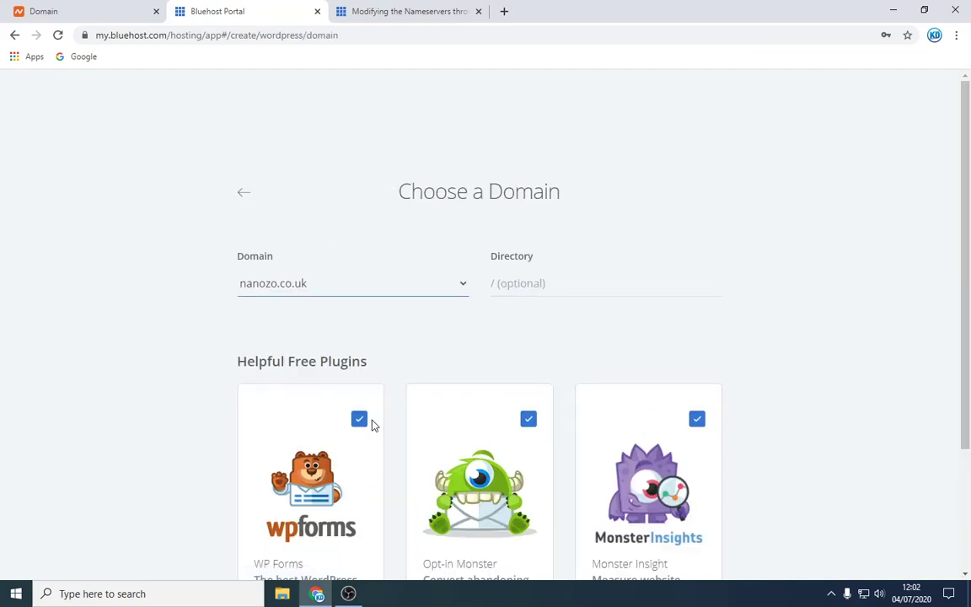
scroll(363, 426, down, 3)
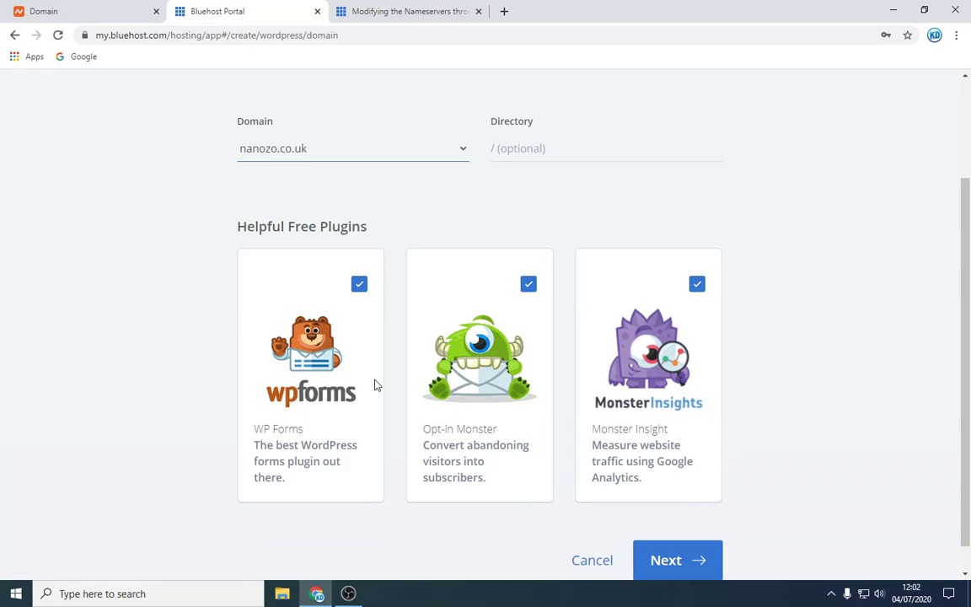
click(359, 284)
click(529, 284)
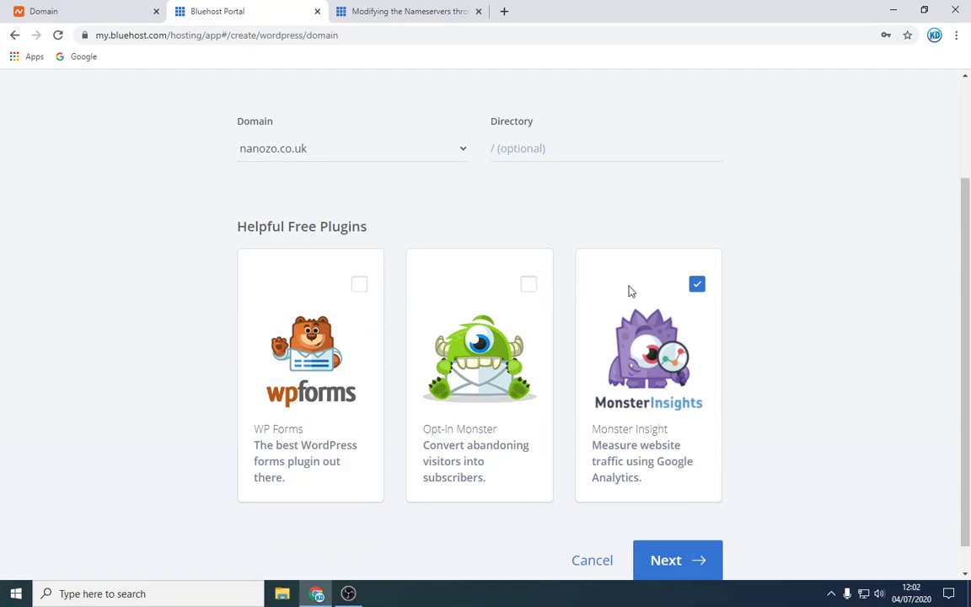
click(697, 285)
click(700, 568)
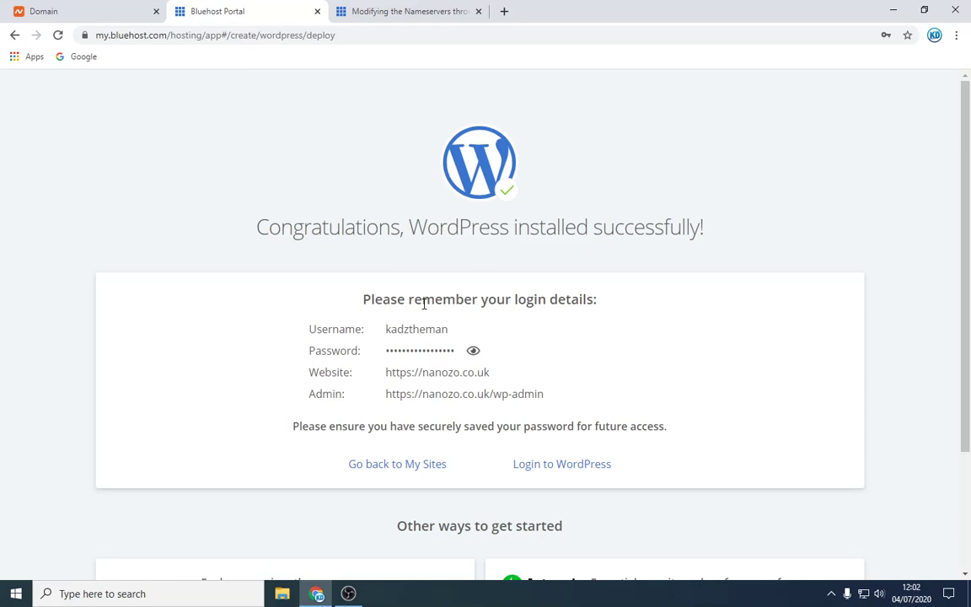
drag(492, 373, 397, 378)
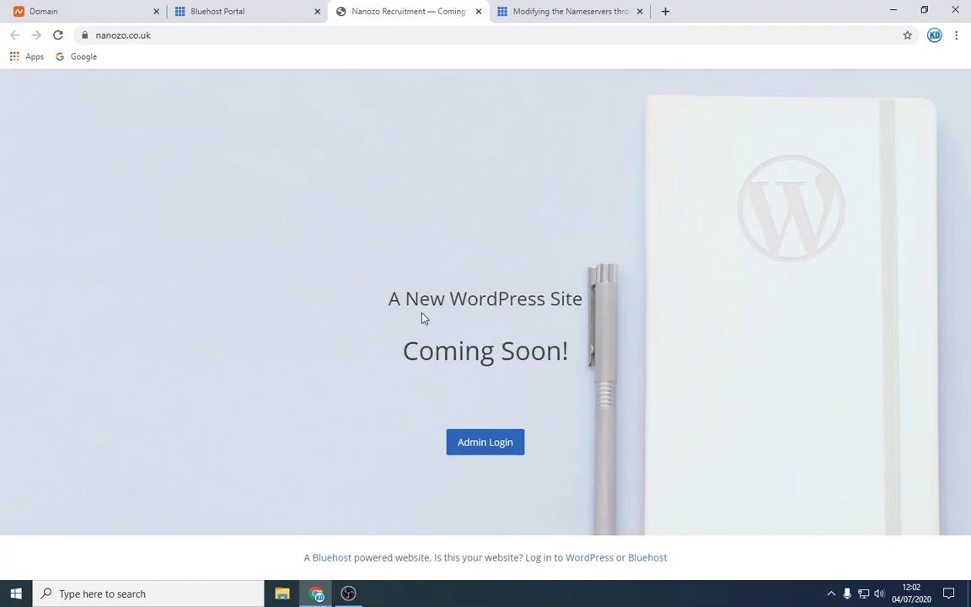
mouse_move(383, 288)
mouse_down()
mouse_move(521, 347)
mouse_move(580, 359)
mouse_up()
click(540, 396)
click(283, 9)
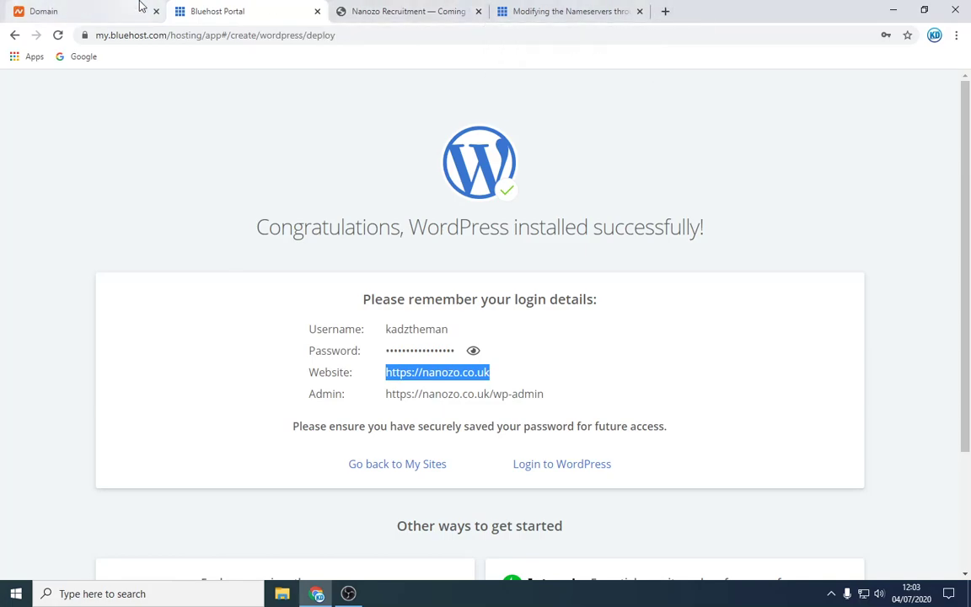
Google search 'bluehost support chat' in a new tab
click(665, 11)
text(bl)
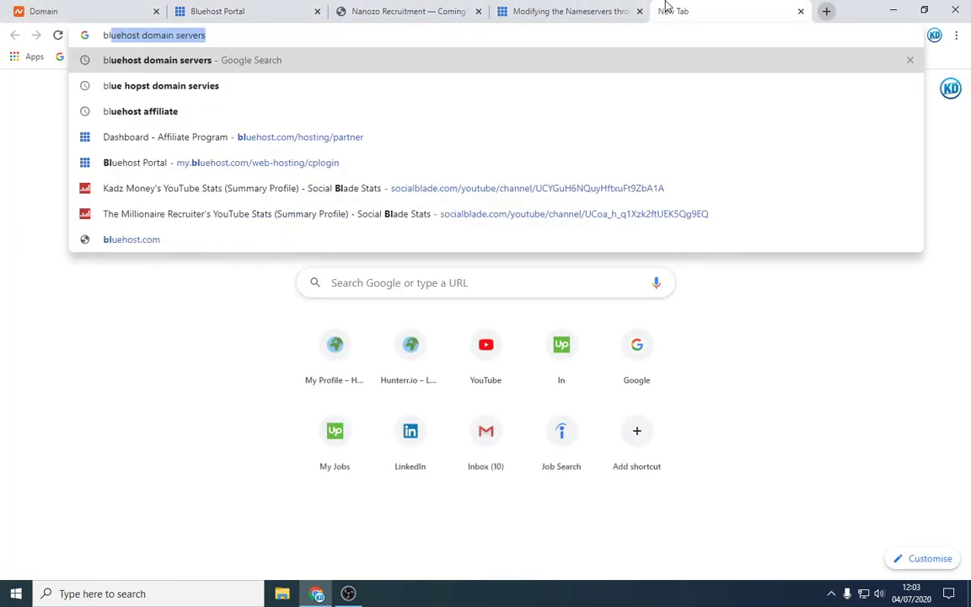
text(uehfos)
key(BackSpace)
key(BackSpace)
key(BackSpace)
text(ost)
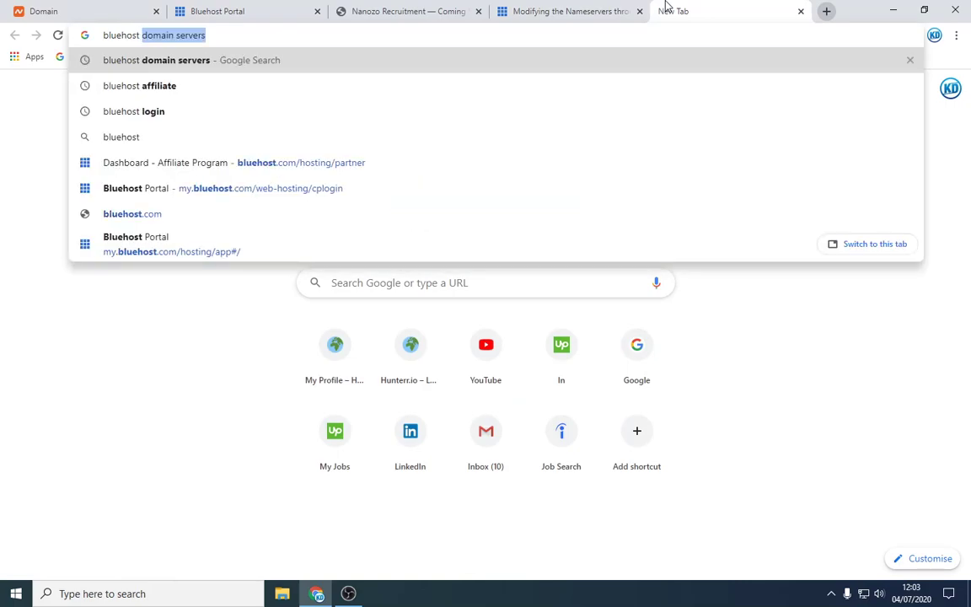
text( supp)
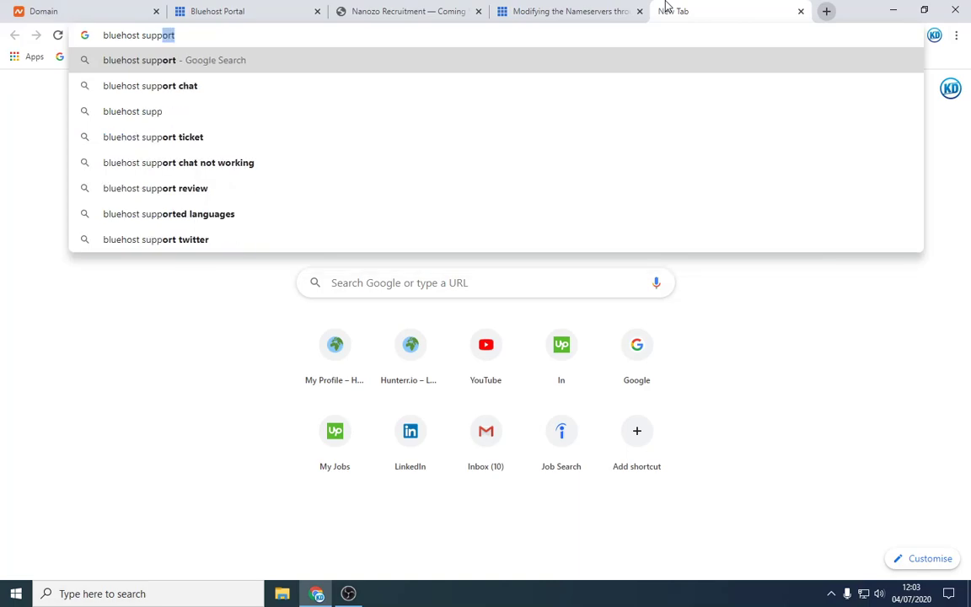
text(ort)
click(149, 85)
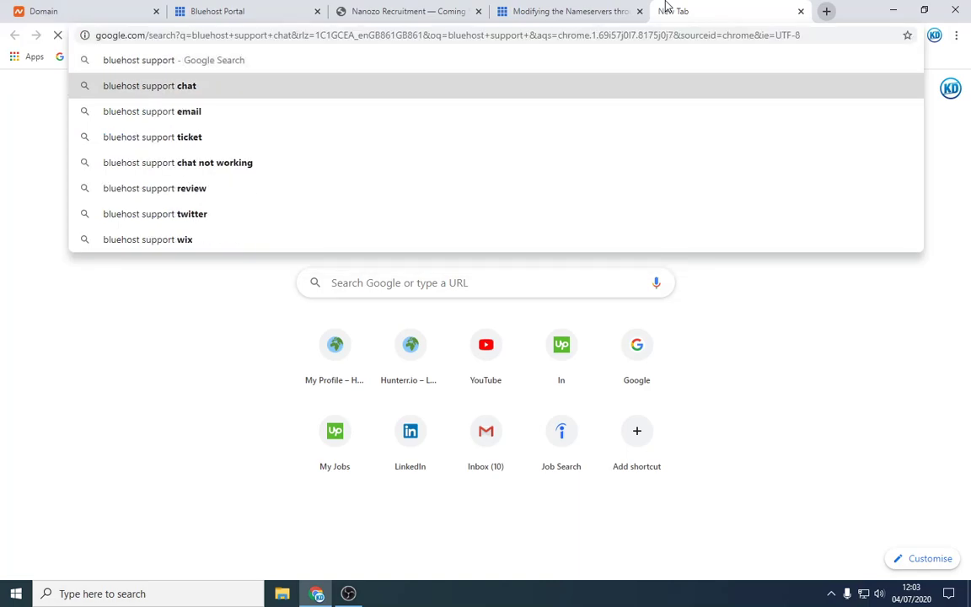